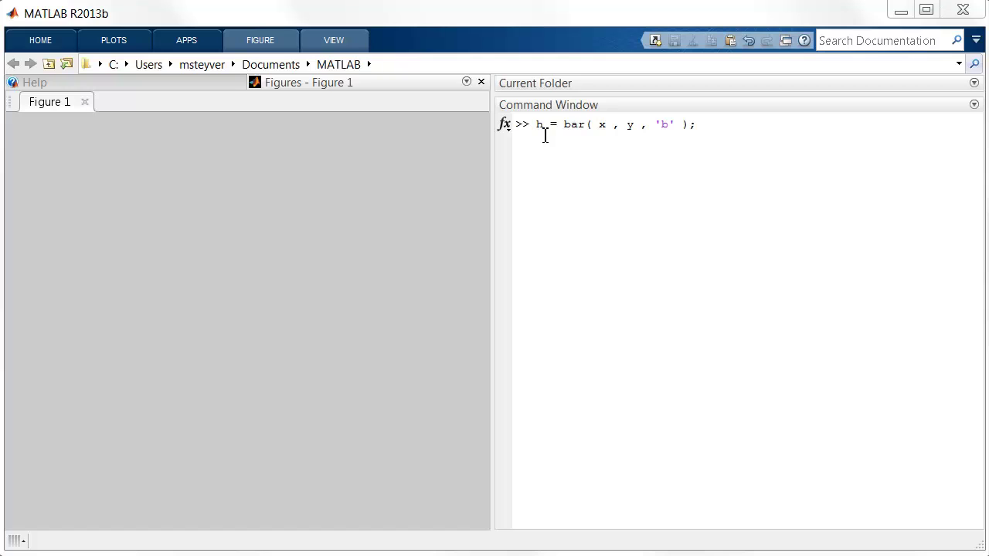
# Focus the Command Window prompt holding h = bar( x , y , 'b' )
pyautogui.click(699, 126)
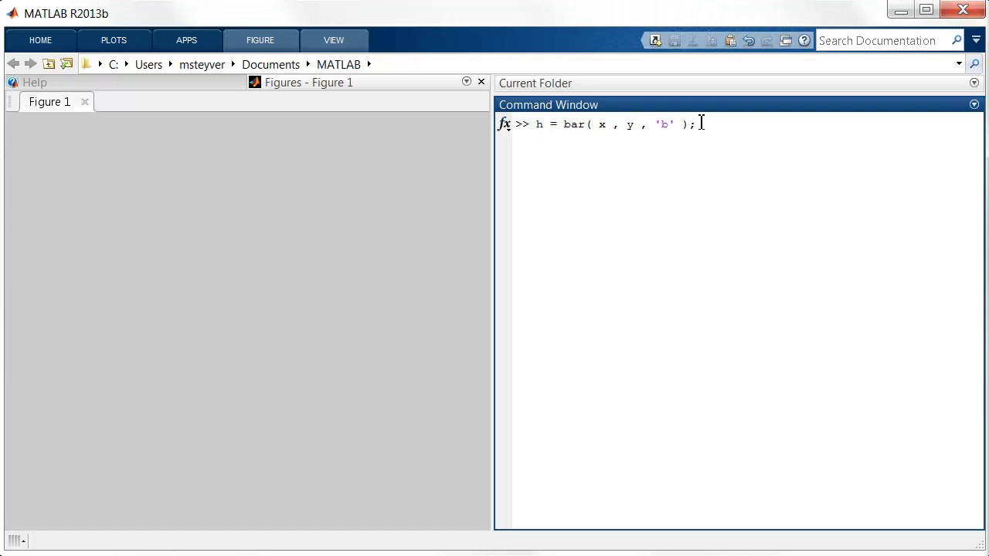
# Draw the blue bar chart of y against x and enter hold on
pyautogui.press('Return')
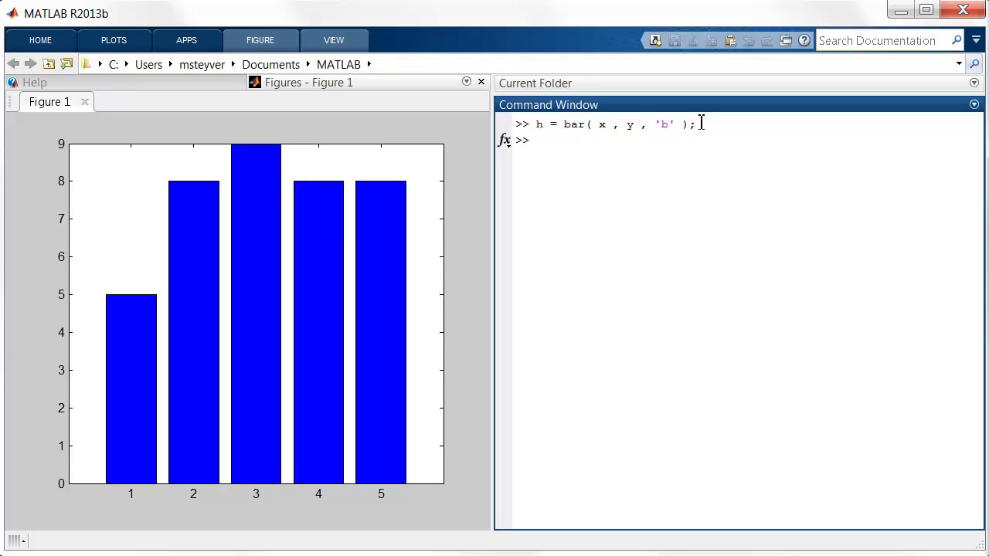
pyautogui.write('hold on')
# Apply hold on, then overlay y2 against x as a red circle-marked line with h2 = plot
pyautogui.press('Return')
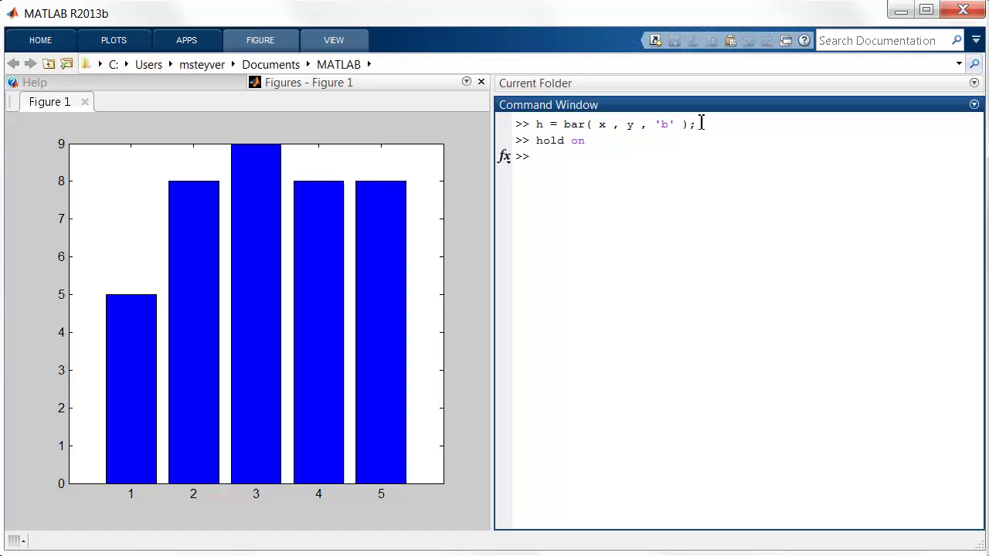
pyautogui.write("h2 = plot( x , y2 , 'r-o' , 'LineWidth' , 4 , 'MarkerSize' , 20 );")
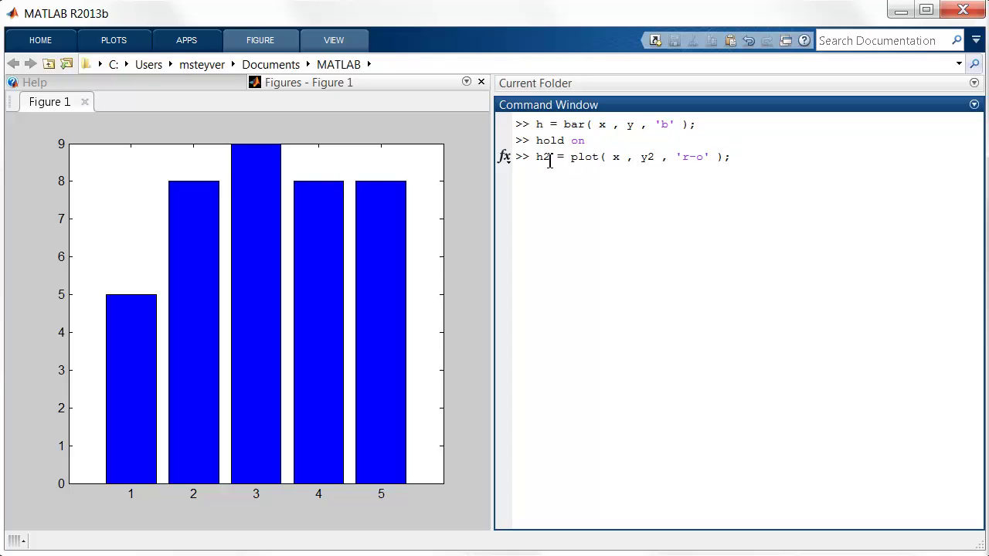
pyautogui.press('Return')
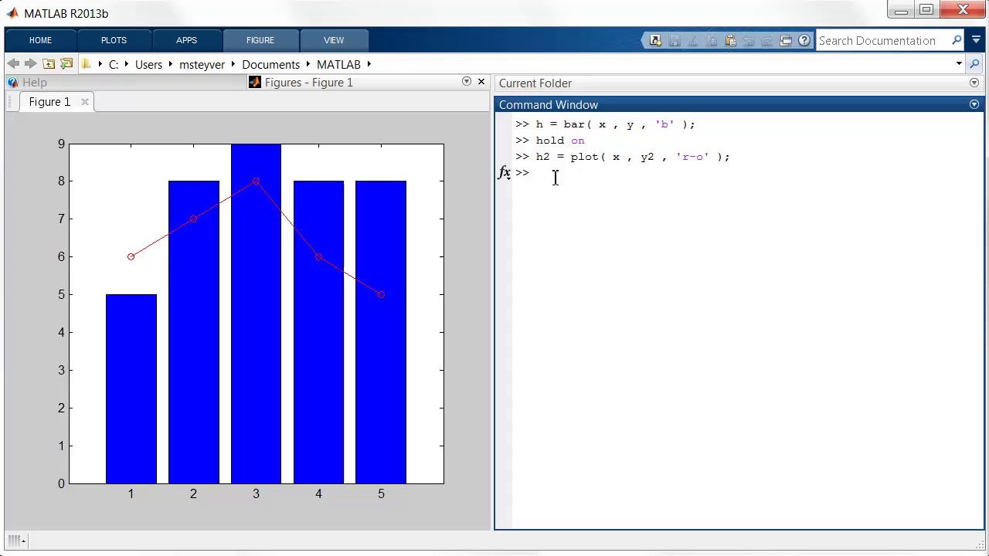
# Redraw the red y2 line with LineWidth 4 and MarkerSize 10 circle markers
pyautogui.write('h2')
pyautogui.press('Up')
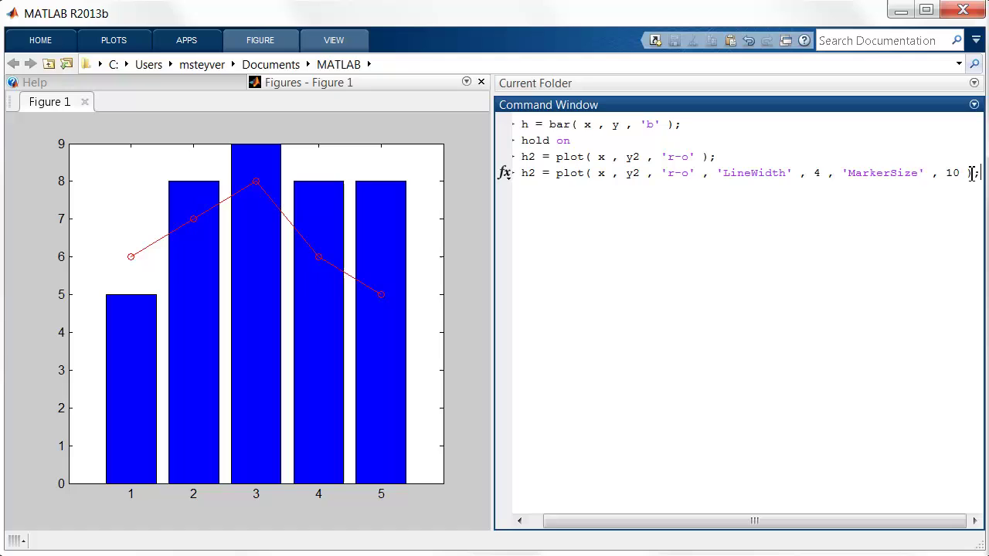
pyautogui.press('Return')
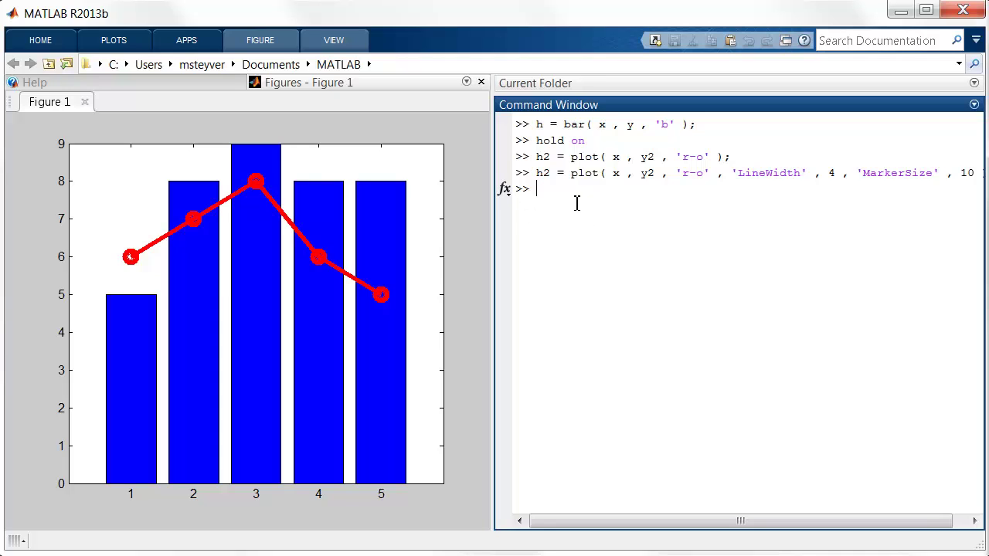
# Add a legend naming the bars 'Condition 1' and the red line 'Condition 2'
pyautogui.write("legend( [ h h2 ] , { 'Condition 1' , 'Condition 2' } )")
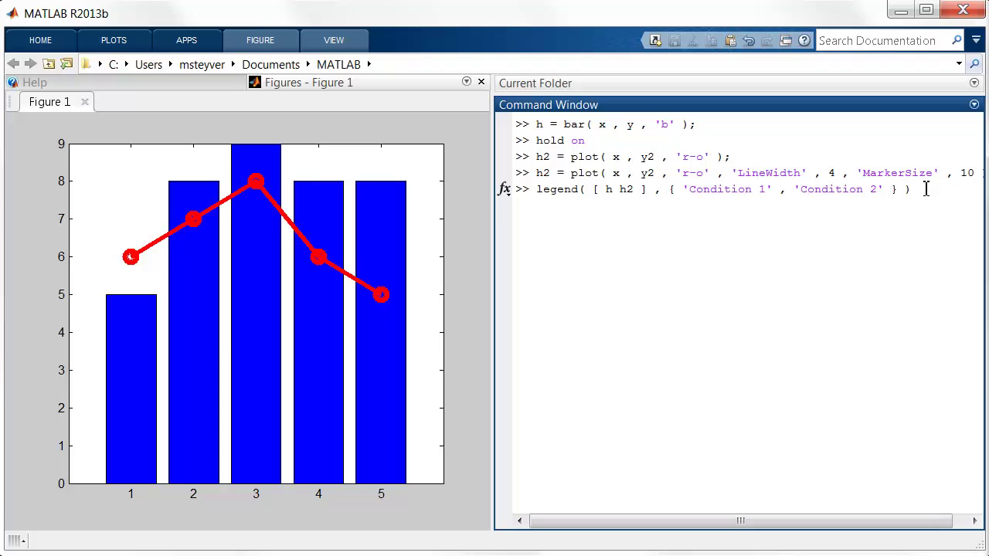
pyautogui.press('Return')
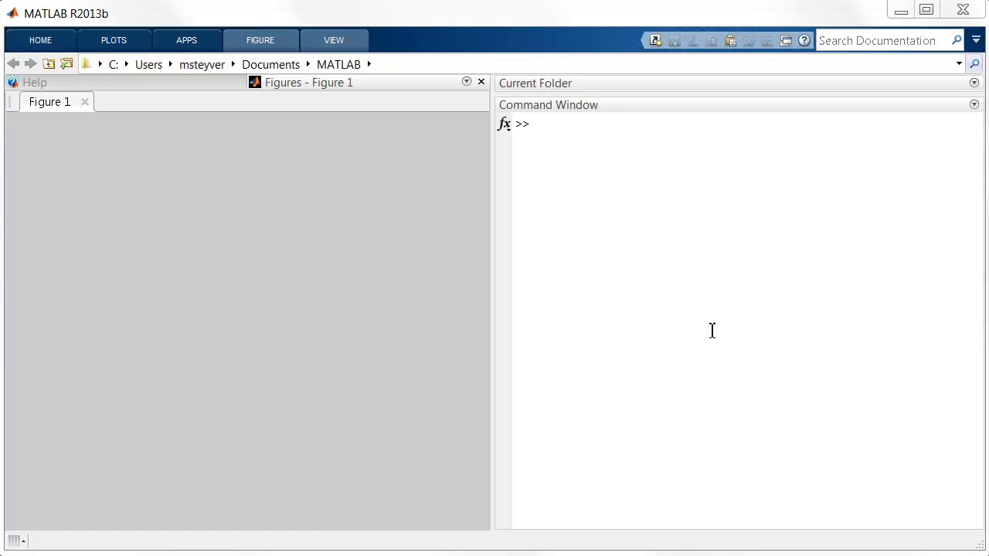
# Plot y1 against x1 as a red scatter with point size 10
pyautogui.click(609, 165)
pyautogui.write('s')
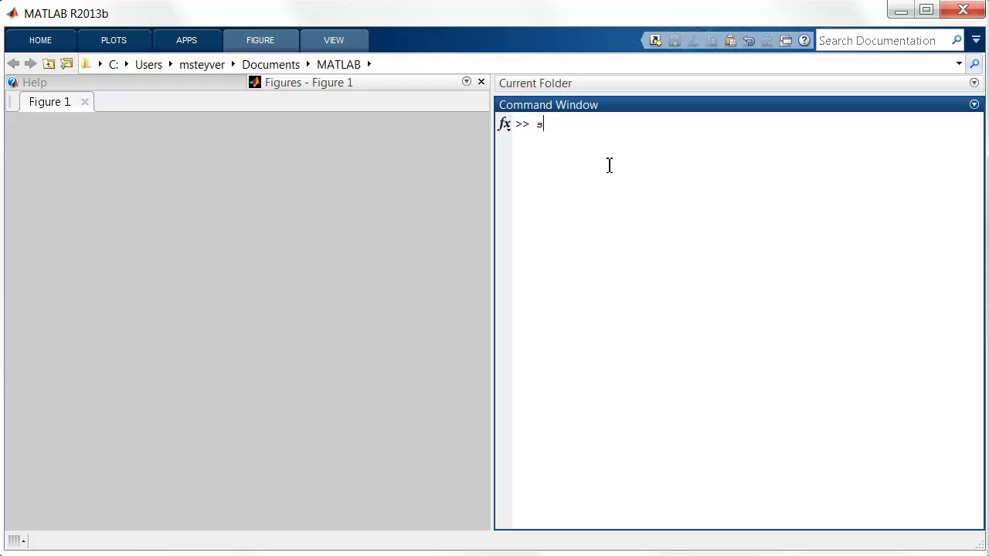
pyautogui.write('catter( x1 , y1 , 10 ,')
pyautogui.write("'r' )")
pyautogui.press('Return')
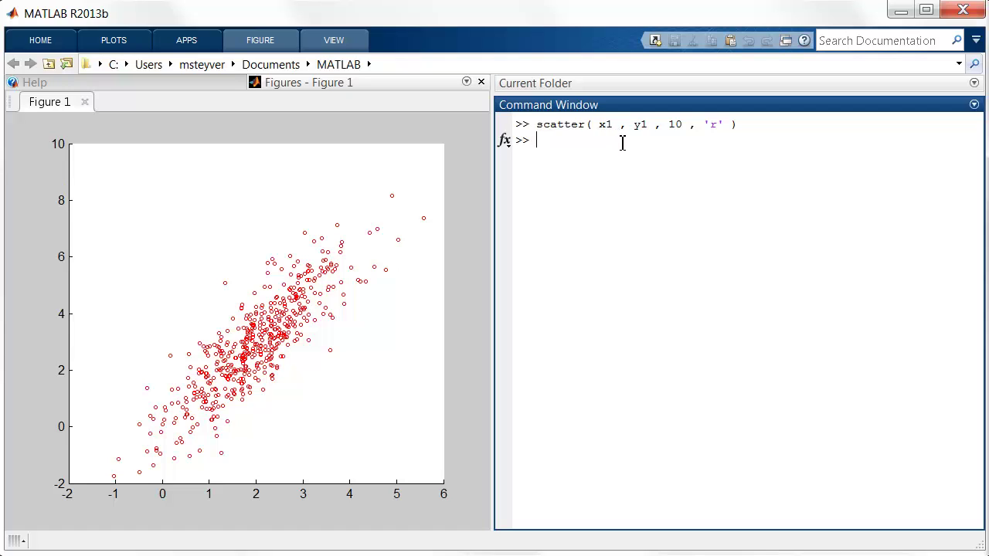
# Hold the plot and add a green size-10 scatter of y2 against x2
pyautogui.write('hold on;')
pyautogui.press('Return')
pyautogui.press('Up')
pyautogui.press('Up')
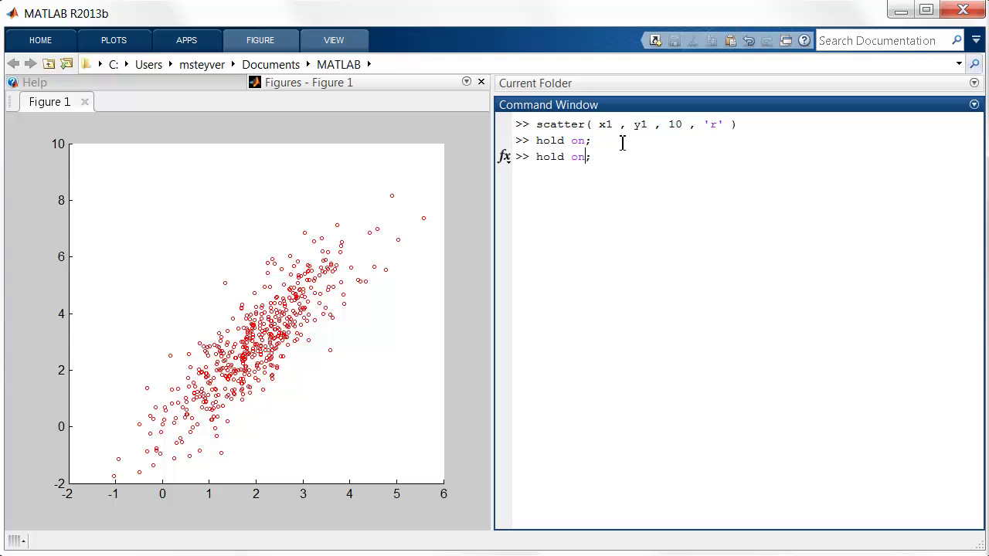
pyautogui.press('Left')
pyautogui.press('Left')
pyautogui.press('Left')
pyautogui.press('Left')
pyautogui.press('Left')
pyautogui.press('Left')
pyautogui.press('Left')
pyautogui.press('Left')
pyautogui.press('Left')
pyautogui.press('Left')
pyautogui.press('Left')
pyautogui.press('Left')
pyautogui.press('Left')
pyautogui.press('BackSpace')
pyautogui.write('2')
pyautogui.press('BackSpace')
pyautogui.write('2')
pyautogui.press('BackSpace')
pyautogui.write('g')
pyautogui.press('Return')
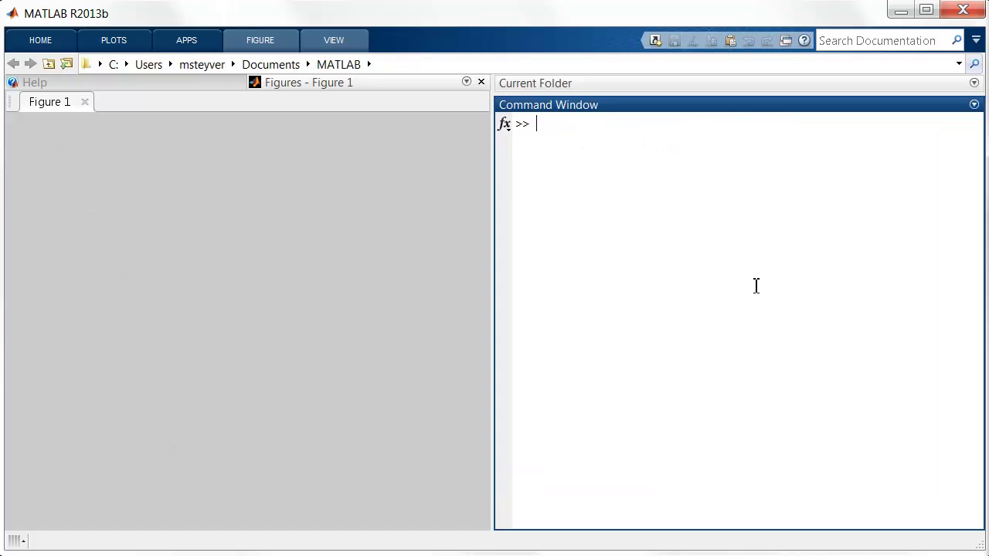
# Plot y with bar( y ), then redraw it as horizontal bars using barh( y )
pyautogui.write('bar( y )')
pyautogui.press('Return')
pyautogui.press('Up')
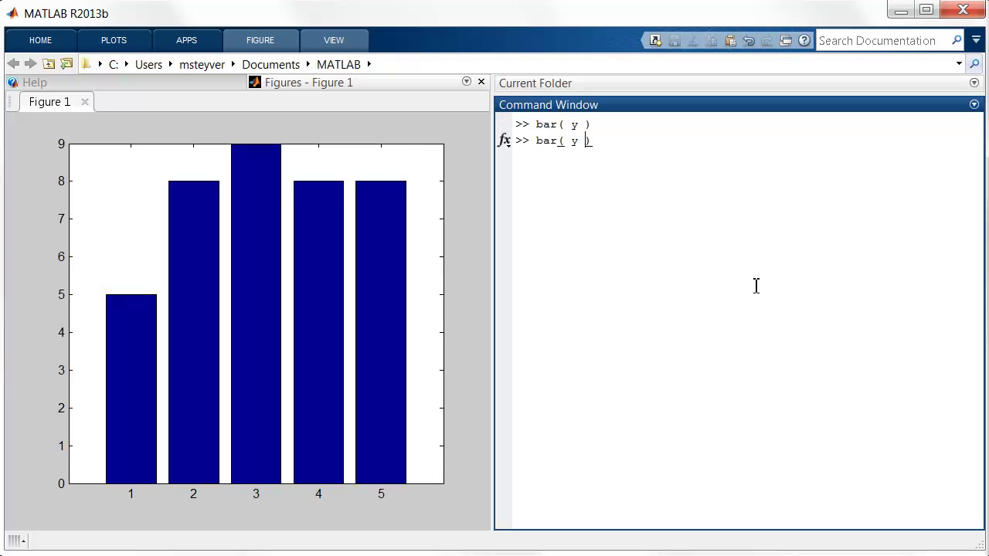
pyautogui.press('Left')
pyautogui.press('Left')
pyautogui.press('Left')
pyautogui.press('Left')
pyautogui.press('Left')
pyautogui.write('h')
pyautogui.press('Return')
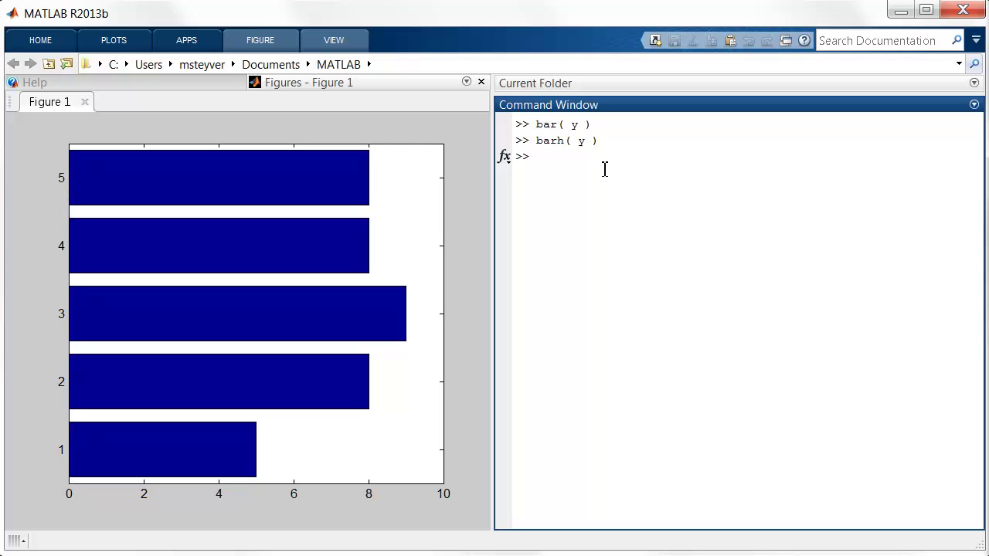
# Set the current axes' YTickLabel to the letters a, b, c, d, e
pyautogui.write('set(')
pyautogui.write("gca , '")
pyautogui.write('YTickLabel')
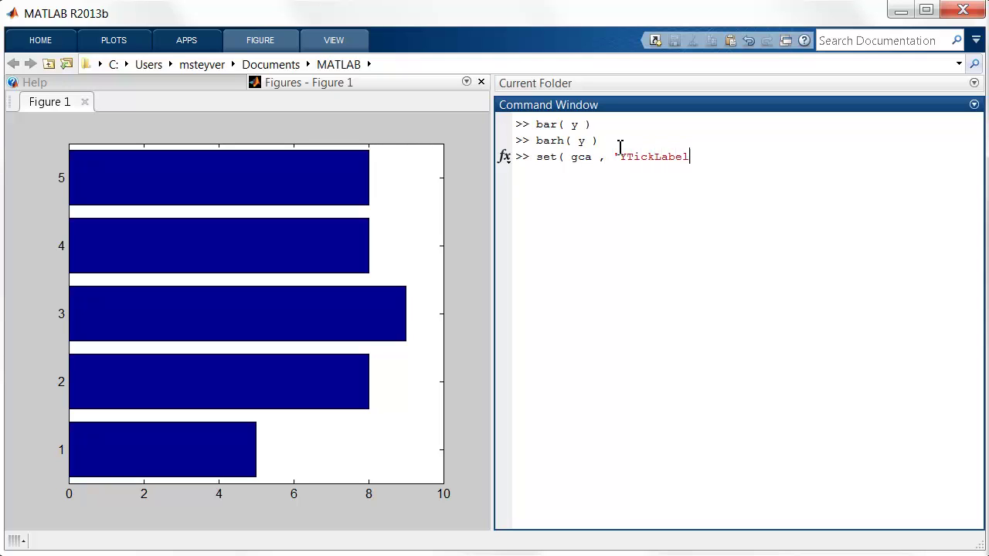
pyautogui.write("' , { 'a' , 'b' , 'c' , 'd' , 'e' } )")
pyautogui.press('Return')
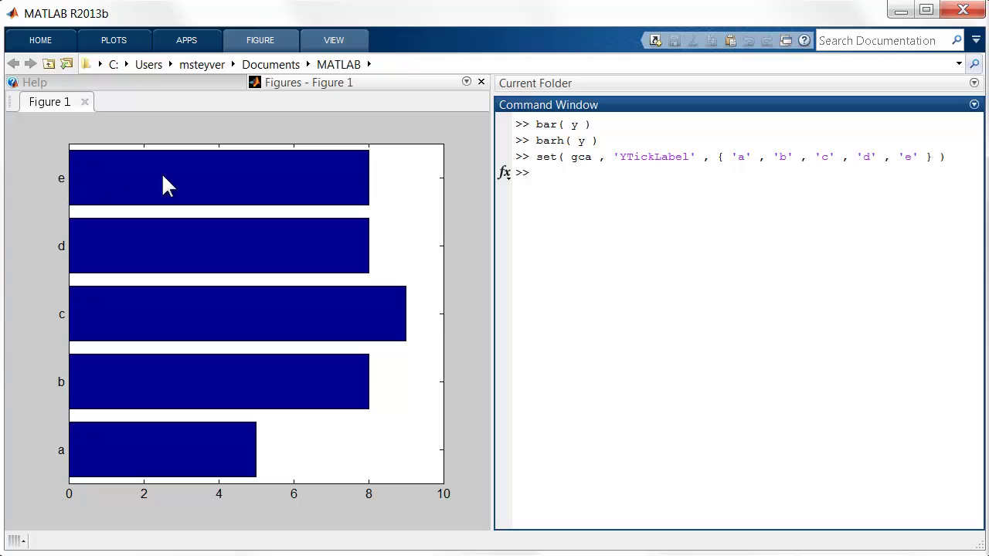
# Set the axes' YDir to 'reverse', correcting the misspelled value before running
pyautogui.write('set( gca ,')
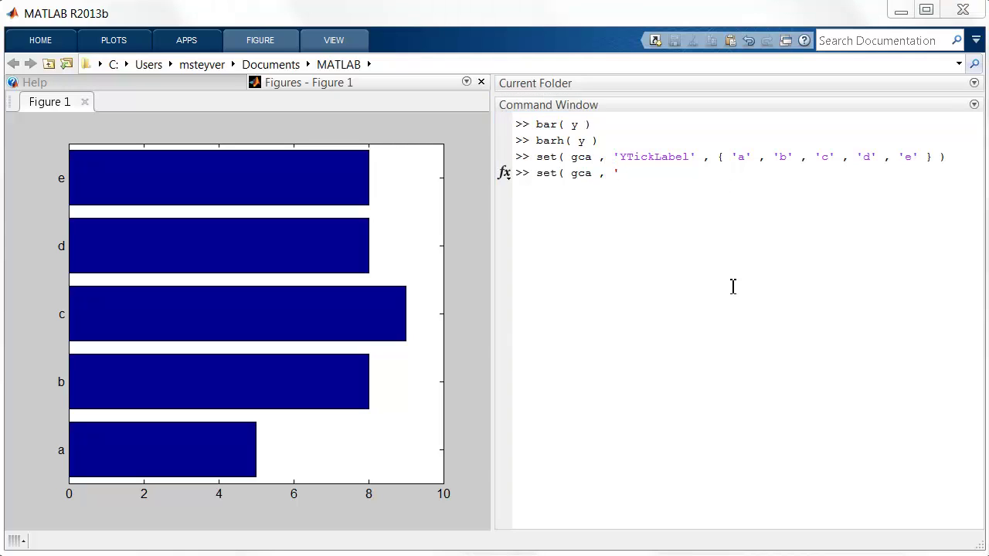
pyautogui.write("'Y")
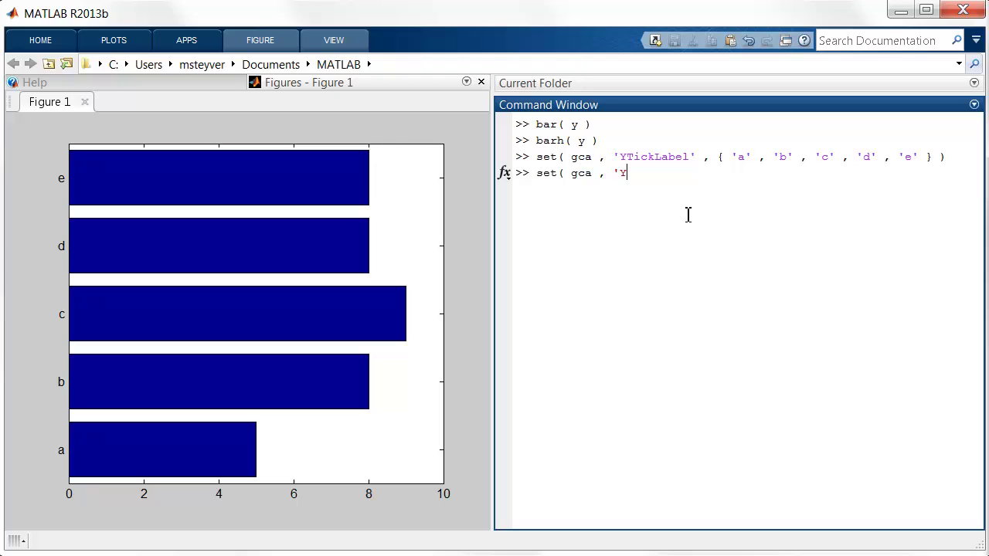
pyautogui.write("Dir' , ")
pyautogui.write("'revse")
pyautogui.press('BackSpace')
pyautogui.press('BackSpace')
pyautogui.write("erse' )")
pyautogui.press('Return')
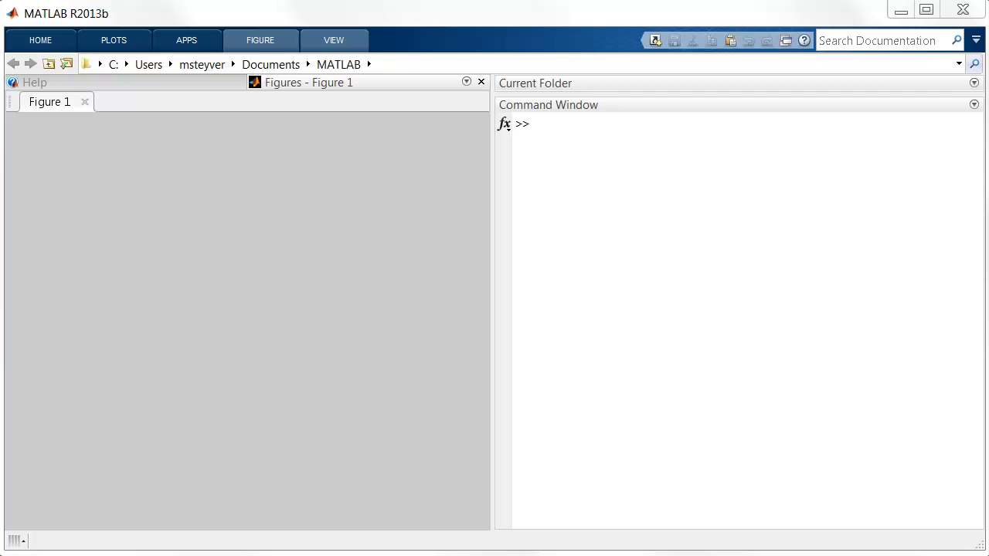
# Display matrix Y in the Command Window and plot it with area( Y ) as a stacked area chart
pyautogui.click(779, 299)
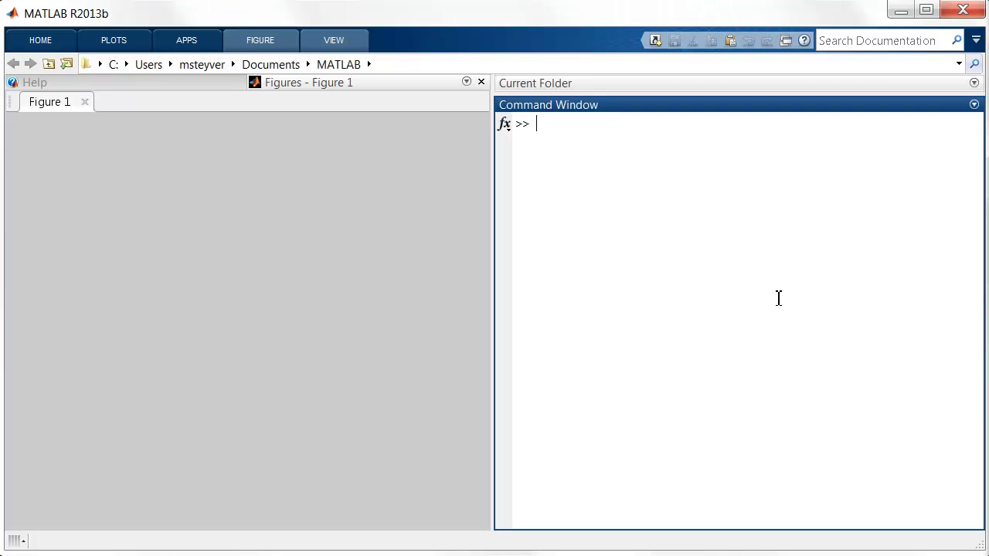
pyautogui.write('Y')
pyautogui.press('Return')
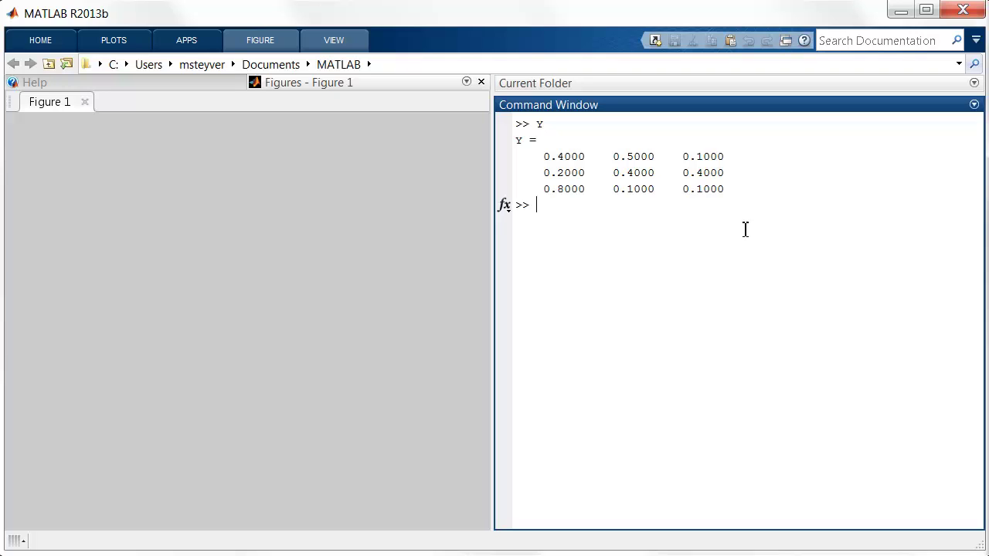
pyautogui.write('area( Y )')
pyautogui.press('Return')
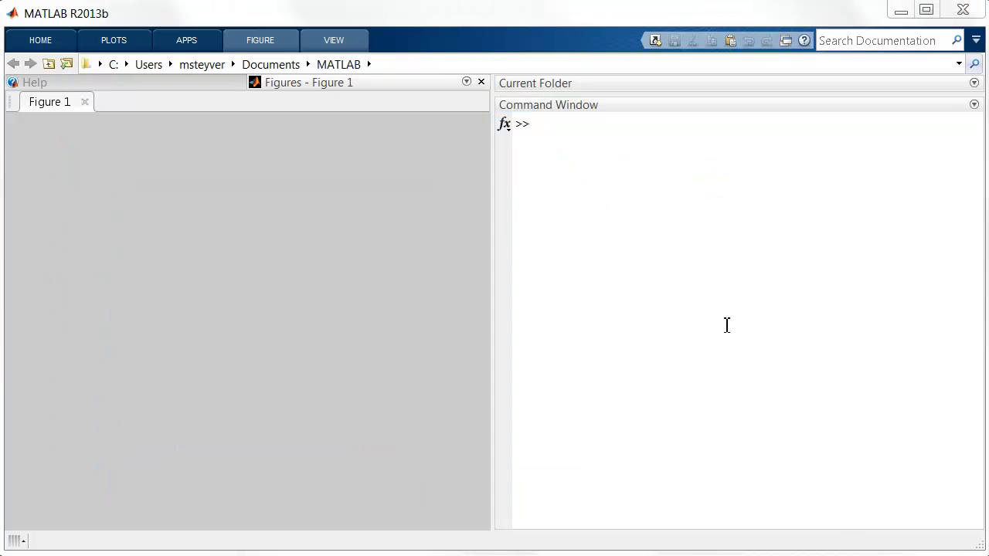
# Display matrix A, show it with imagesc( A ), and enter colormap( gray ) at the prompt
pyautogui.click(644, 202)
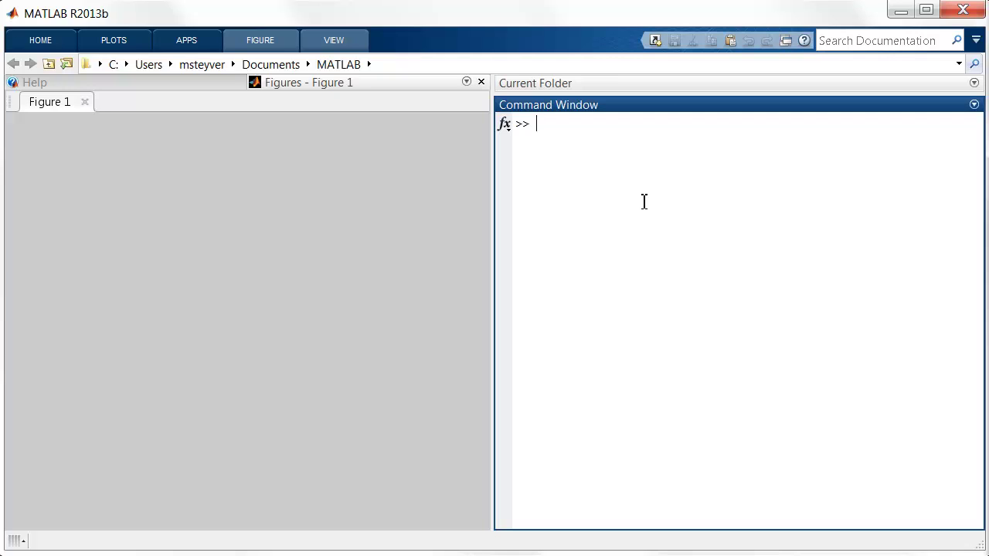
pyautogui.write('A')
pyautogui.press('Return')
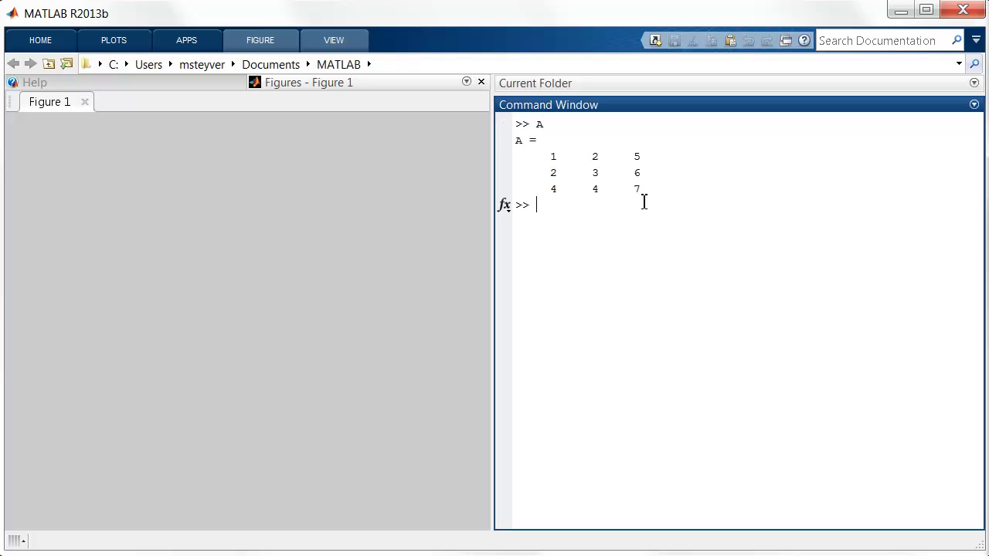
pyautogui.write('imagesc( A )')
pyautogui.press('Return')
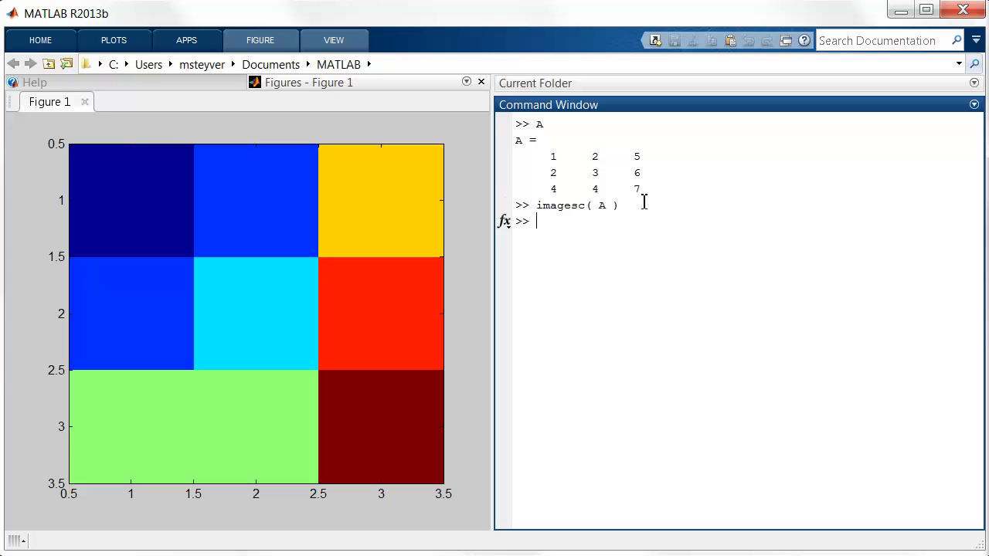
pyautogui.write('colormap( gray )')
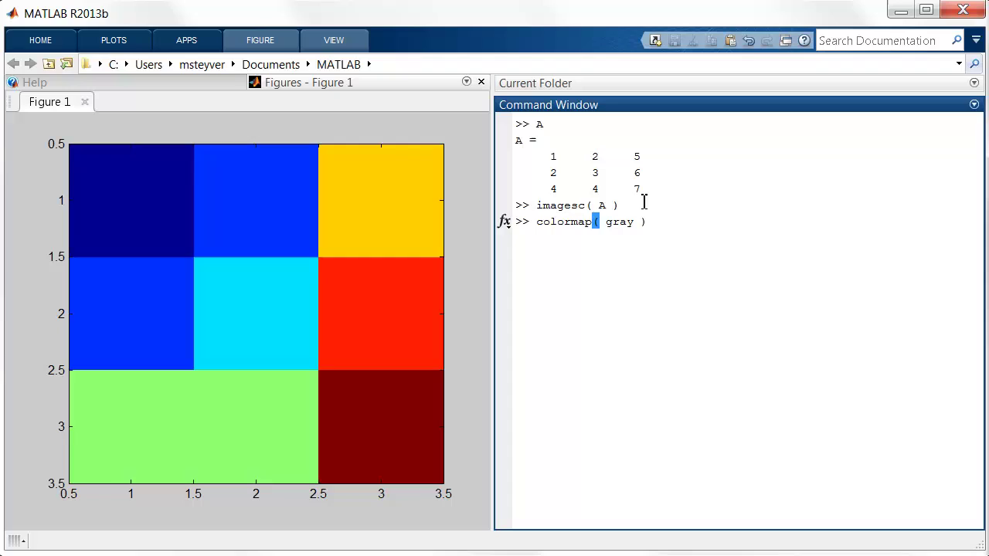
# Apply the gray colormap to A's image and add a colorbar spanning values 1 to 7
pyautogui.press('Return')
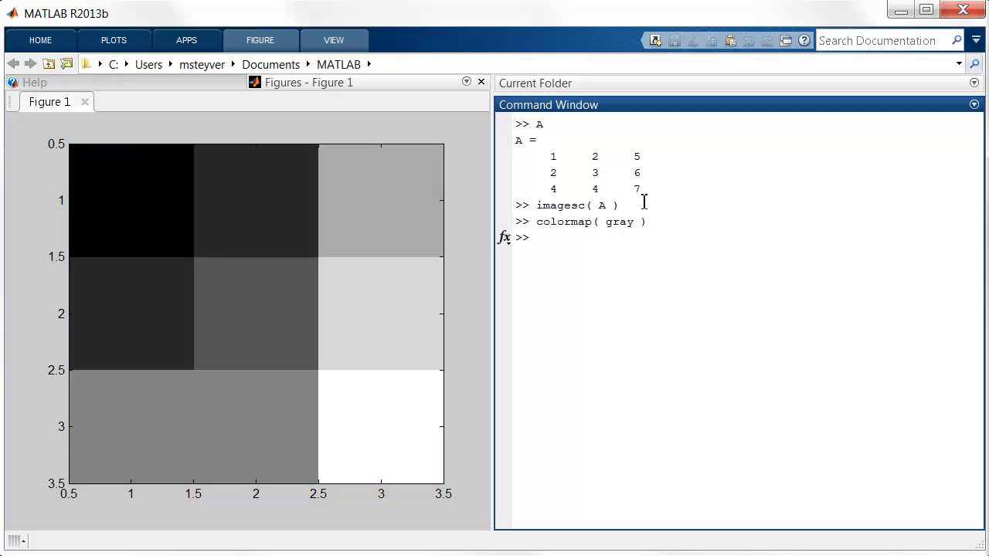
pyautogui.write('color')
pyautogui.write('bar')
pyautogui.press('Return')
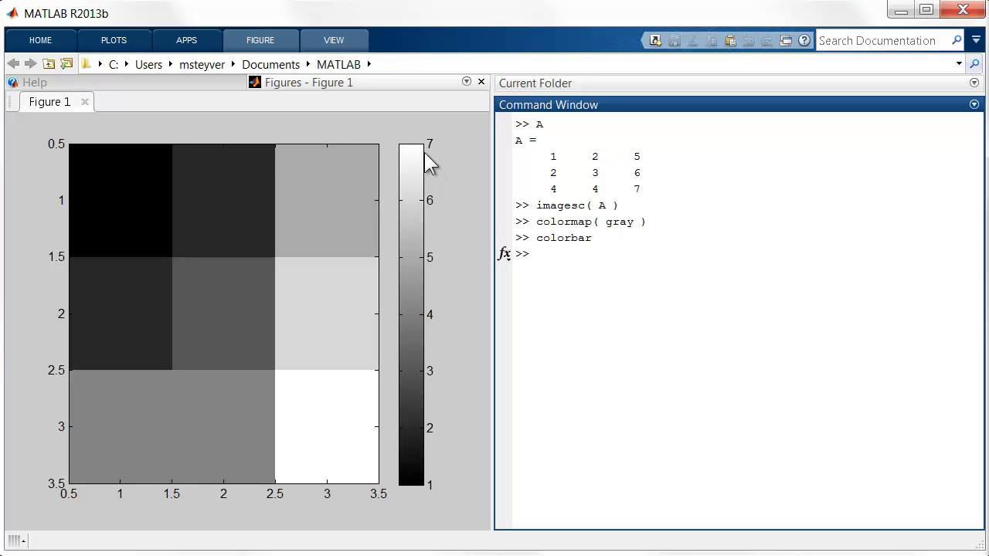